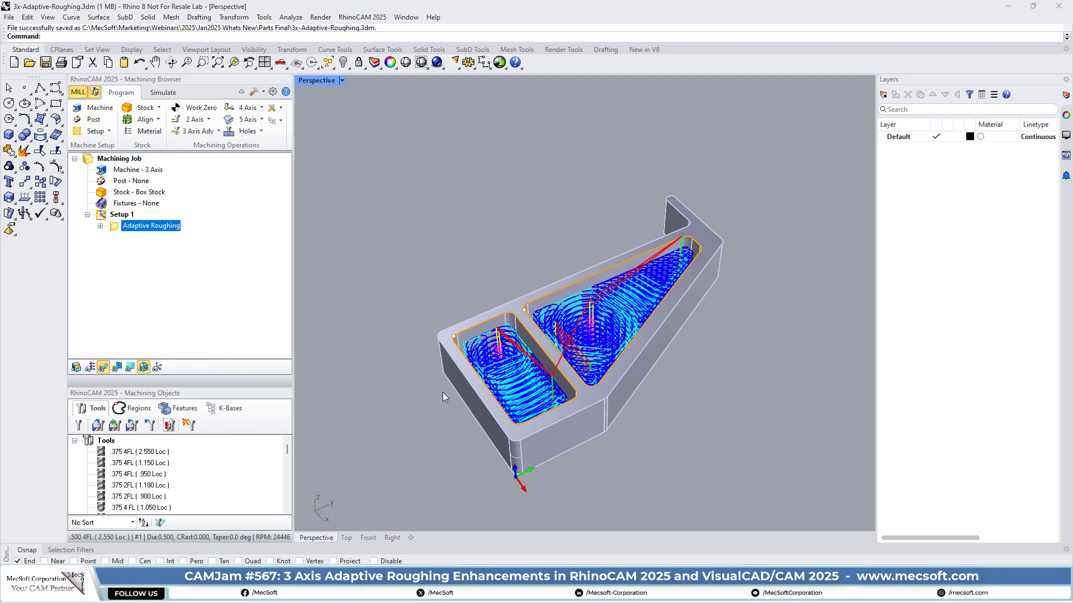
Look over the available 3-axis advanced machining operations without adding one to the job
{"action": "right_click_drag", "start_coordinate": [449, 427], "coordinate": [640, 415]}
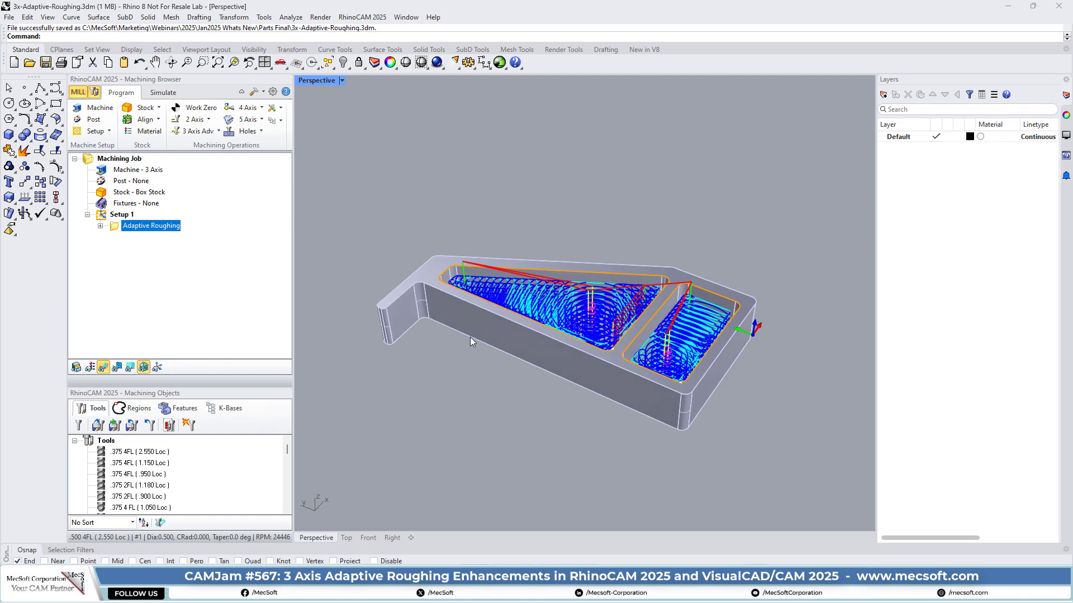
{"action": "left_click", "coordinate": [197, 131]}
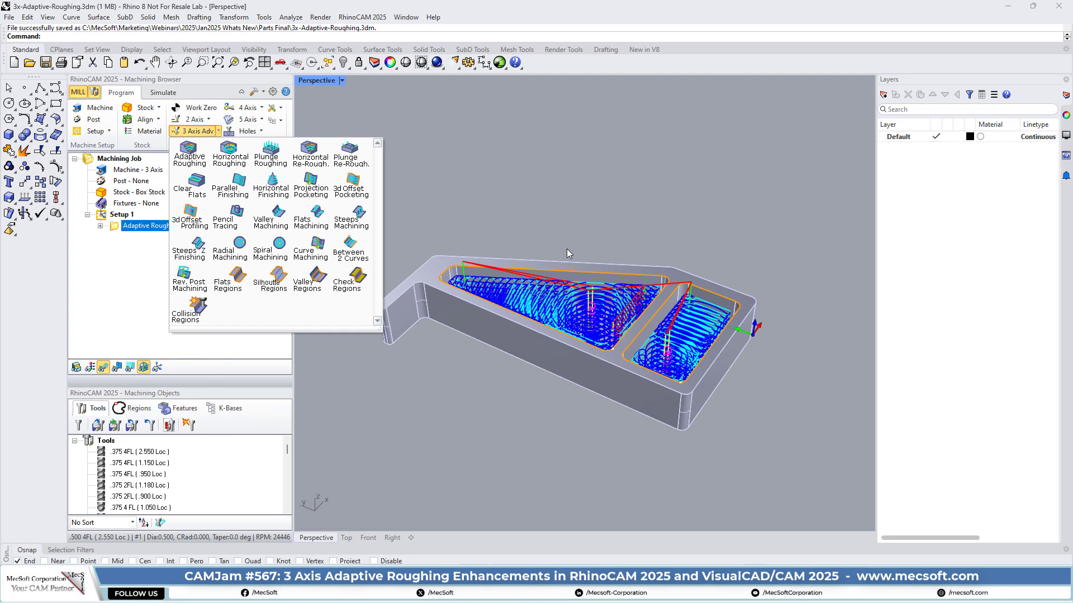
{"action": "left_click", "coordinate": [454, 126]}
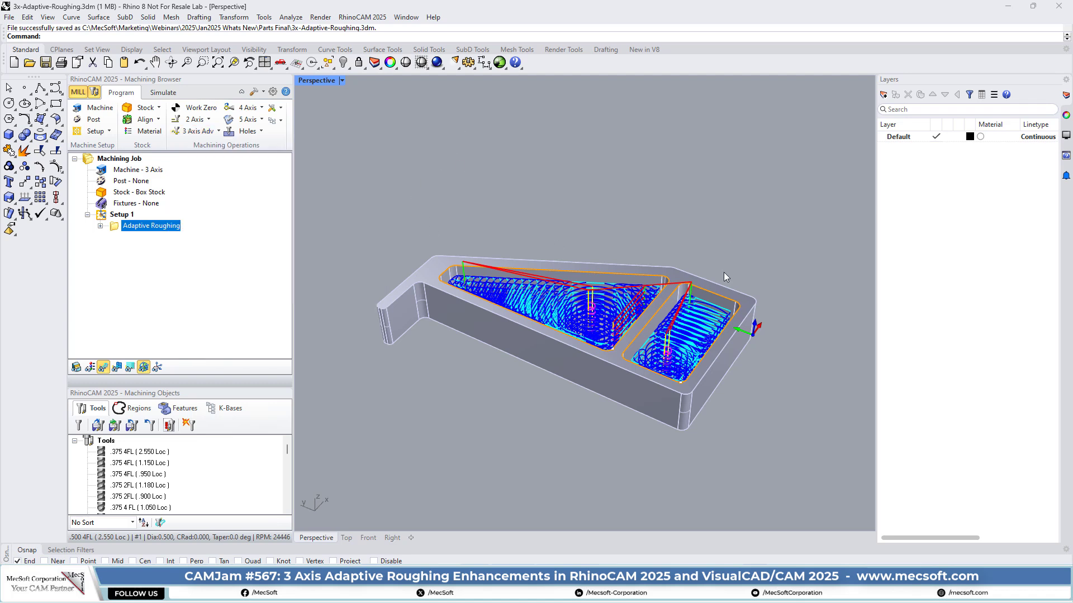
Open the Adaptive Roughing operation and review its containment regions, selected tool, feeds and speeds, and clearance plane settings
{"action": "scroll", "coordinate": [688, 353], "scroll_direction": "up", "scroll_amount": 2}
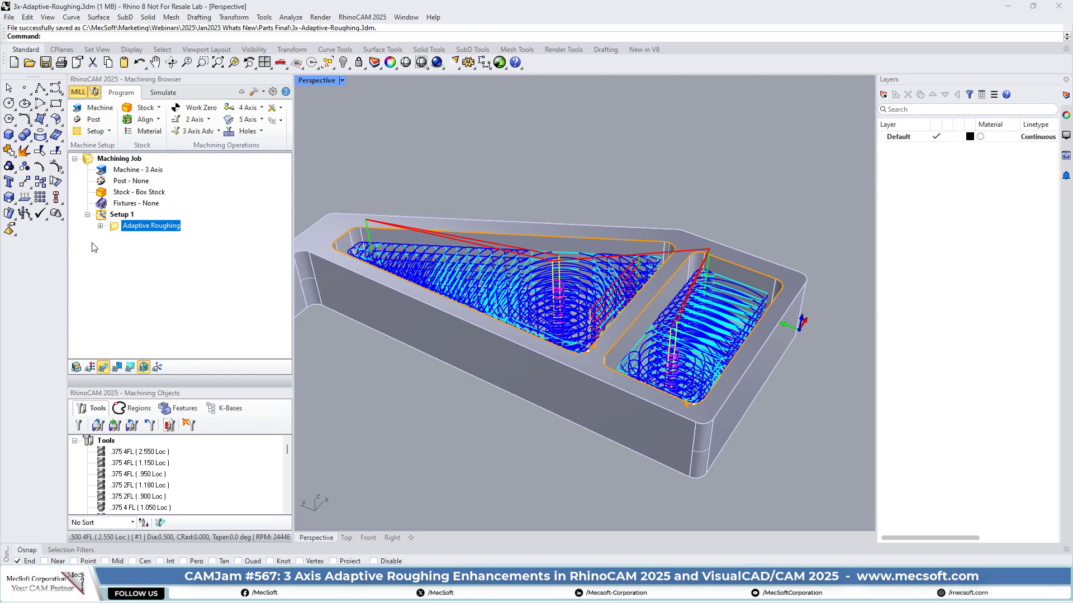
{"action": "double_click", "coordinate": [133, 227]}
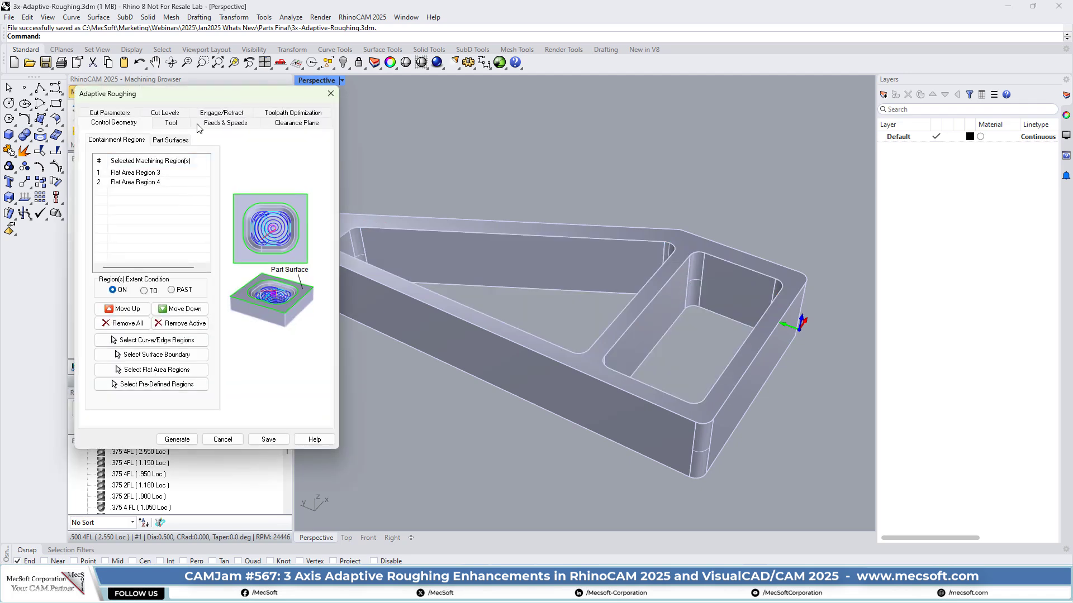
{"action": "left_click_drag", "start_coordinate": [197, 93], "coordinate": [162, 115]}
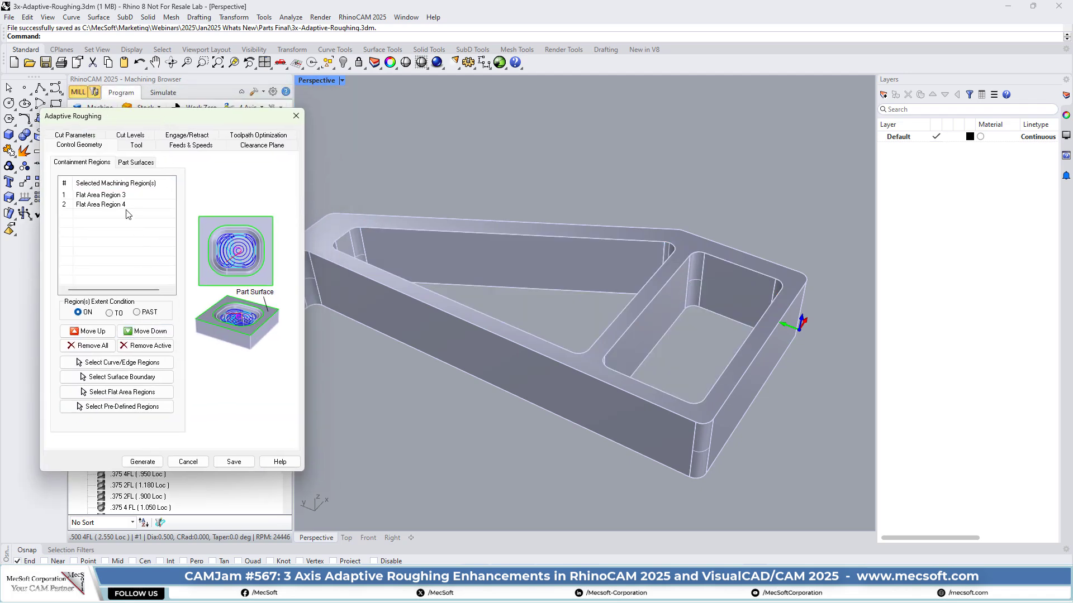
{"action": "left_click", "coordinate": [136, 146]}
{"action": "scroll", "coordinate": [177, 323], "scroll_direction": "down", "scroll_amount": 5}
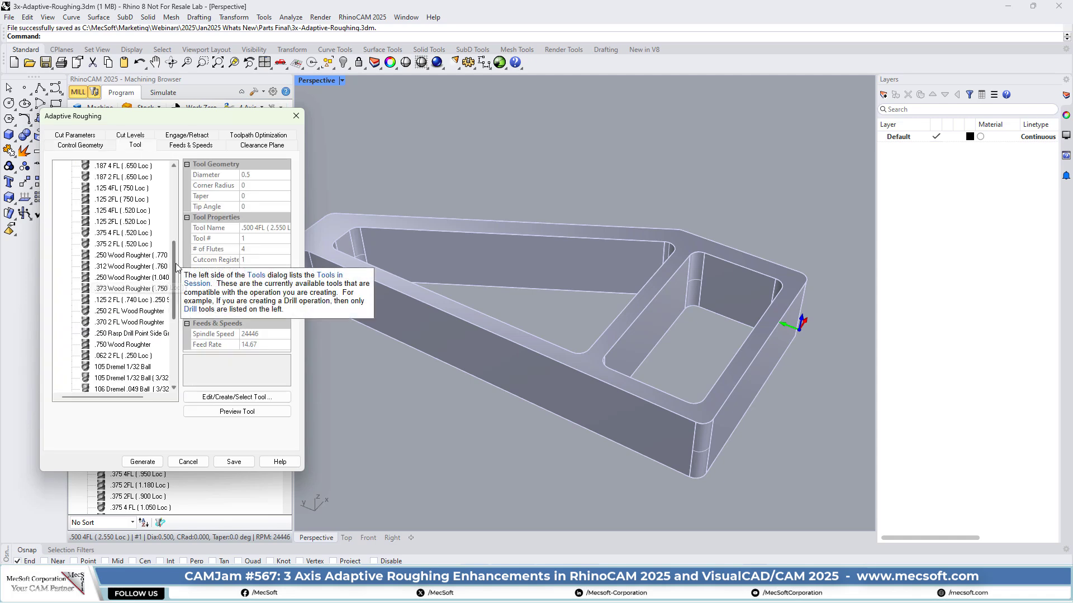
{"action": "scroll", "coordinate": [176, 323], "scroll_direction": "down", "scroll_amount": 3}
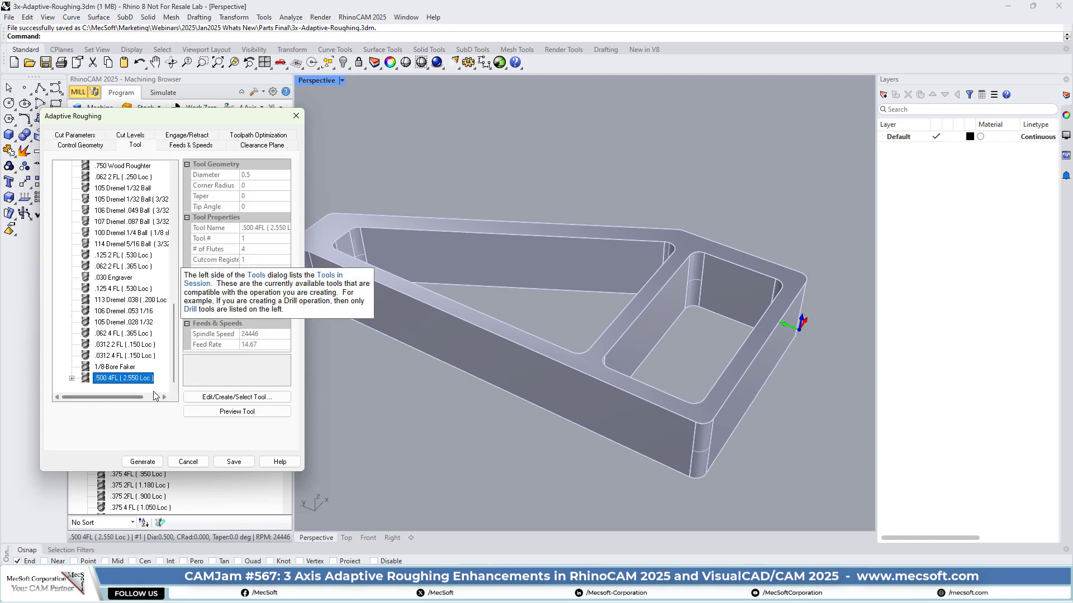
{"action": "left_click", "coordinate": [193, 146]}
{"action": "left_click", "coordinate": [257, 145]}
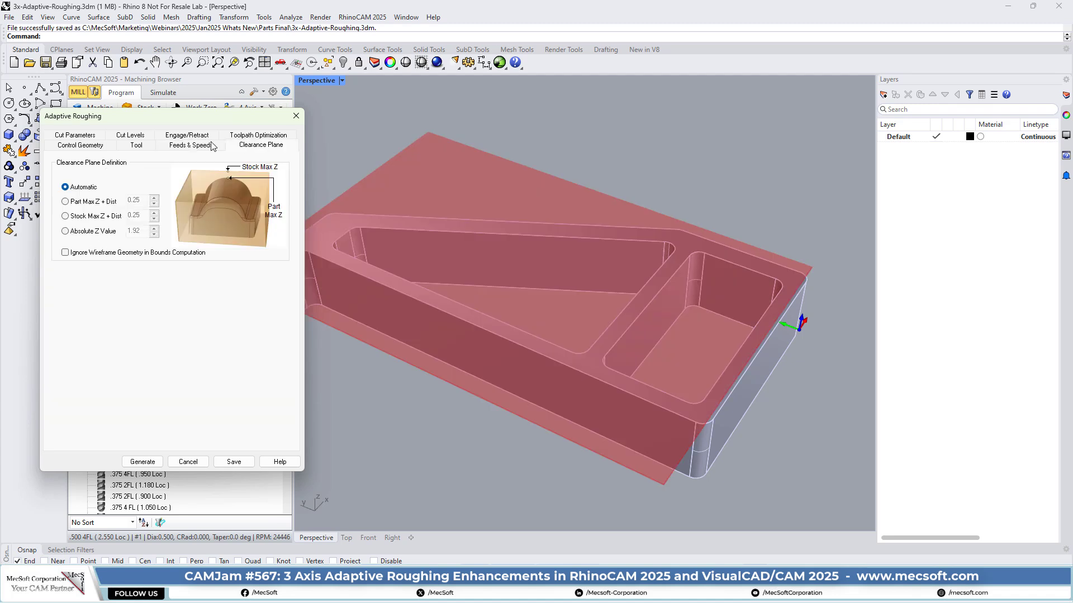
Review the operation's cut parameters, cut levels, engage/retract and toolpath optimization settings, and close it without changes
{"action": "left_click", "coordinate": [97, 135]}
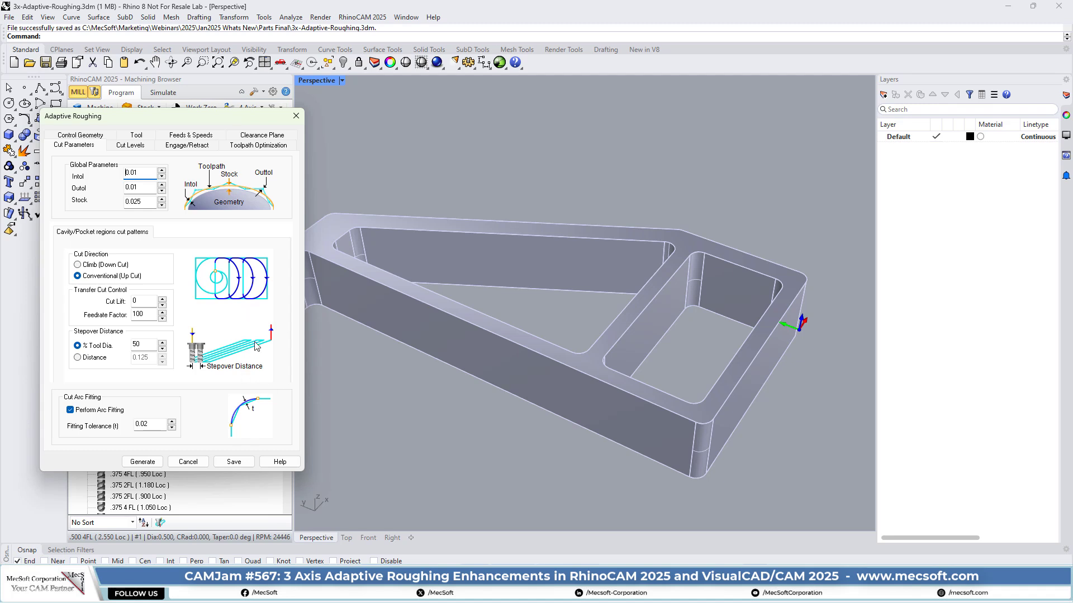
{"action": "left_click", "coordinate": [127, 146]}
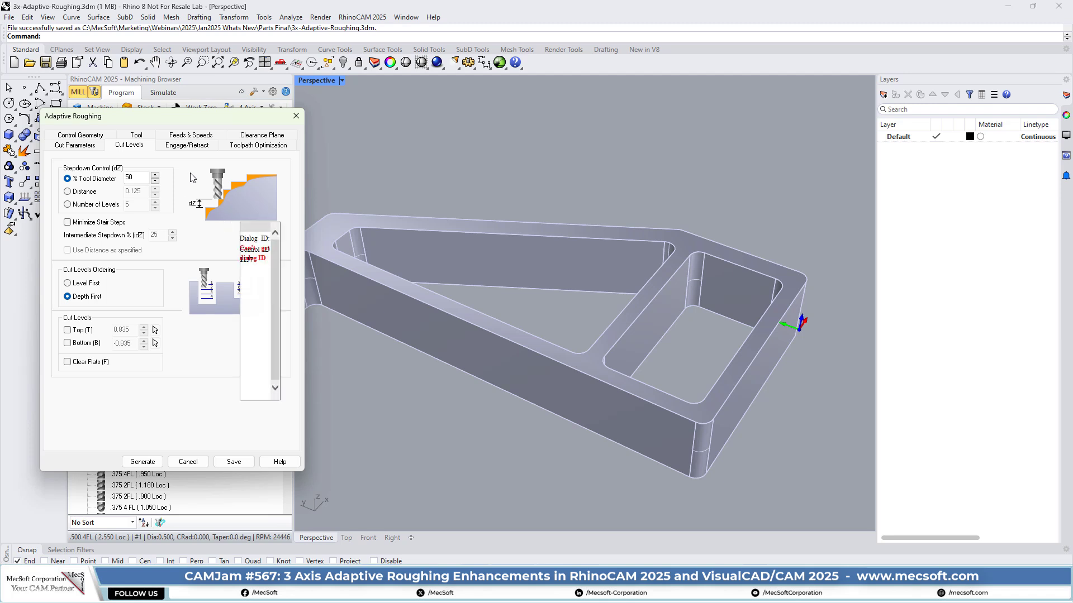
{"action": "left_click", "coordinate": [187, 147]}
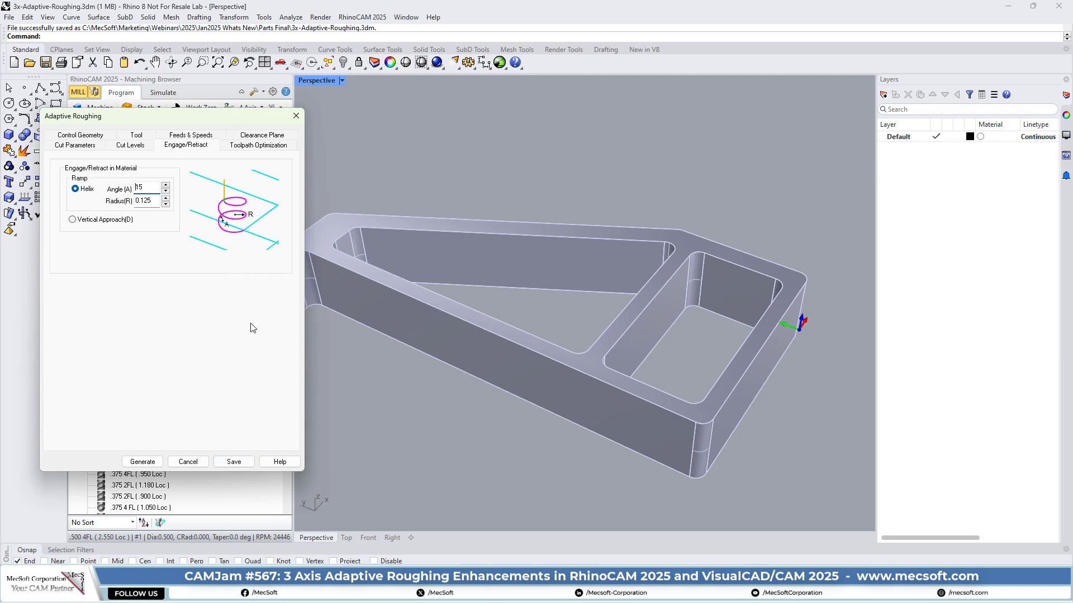
{"action": "left_click", "coordinate": [265, 150]}
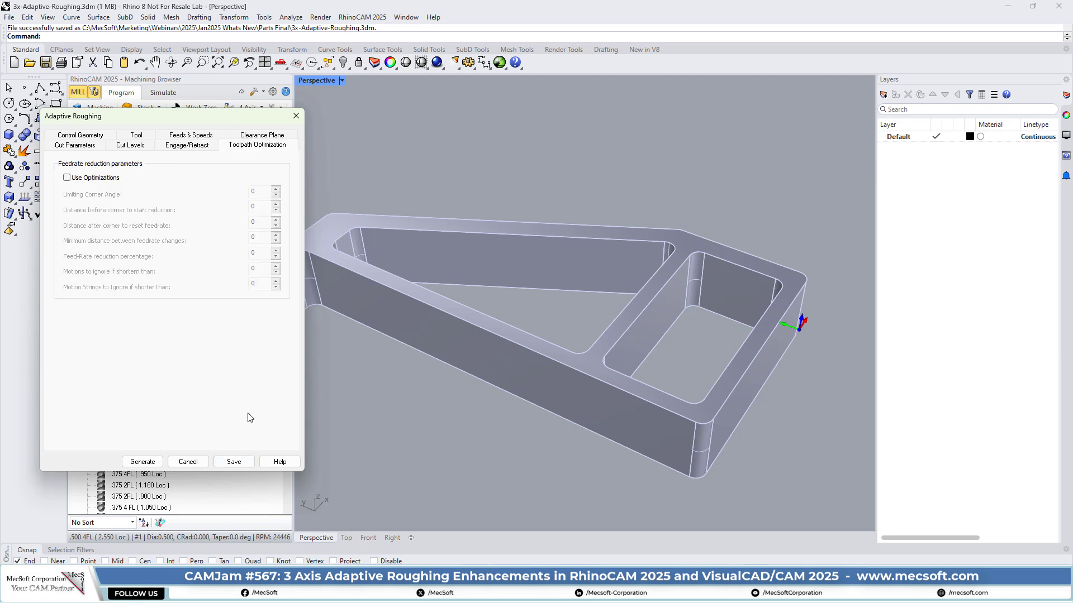
{"action": "left_click", "coordinate": [296, 115]}
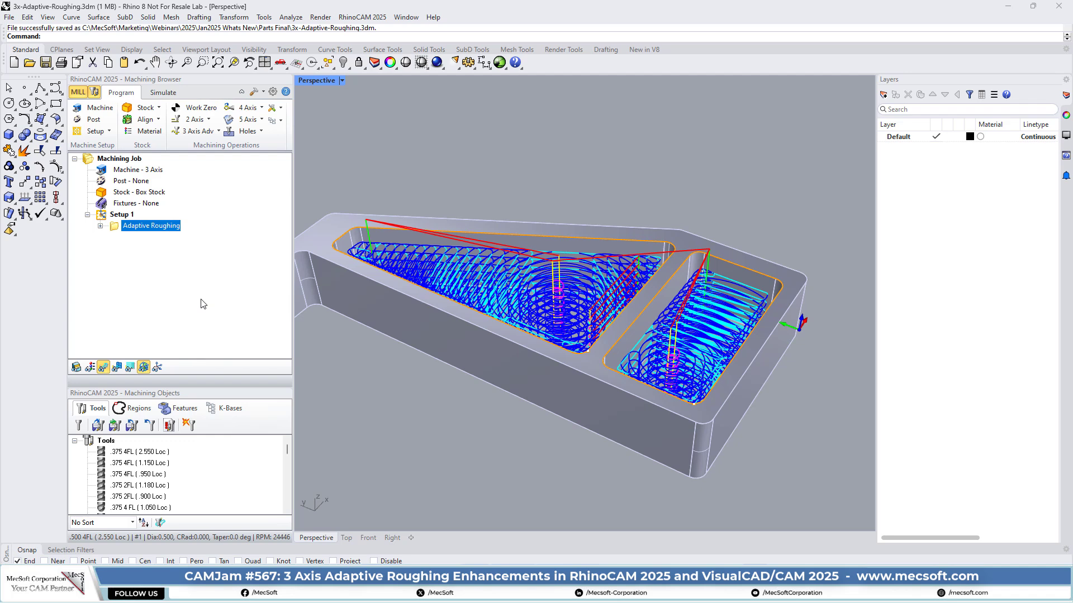
Display the Adaptive Roughing toolpath by Z level and step through levels 1 to 7 in the rectangular pocket
{"action": "left_click", "coordinate": [130, 367]}
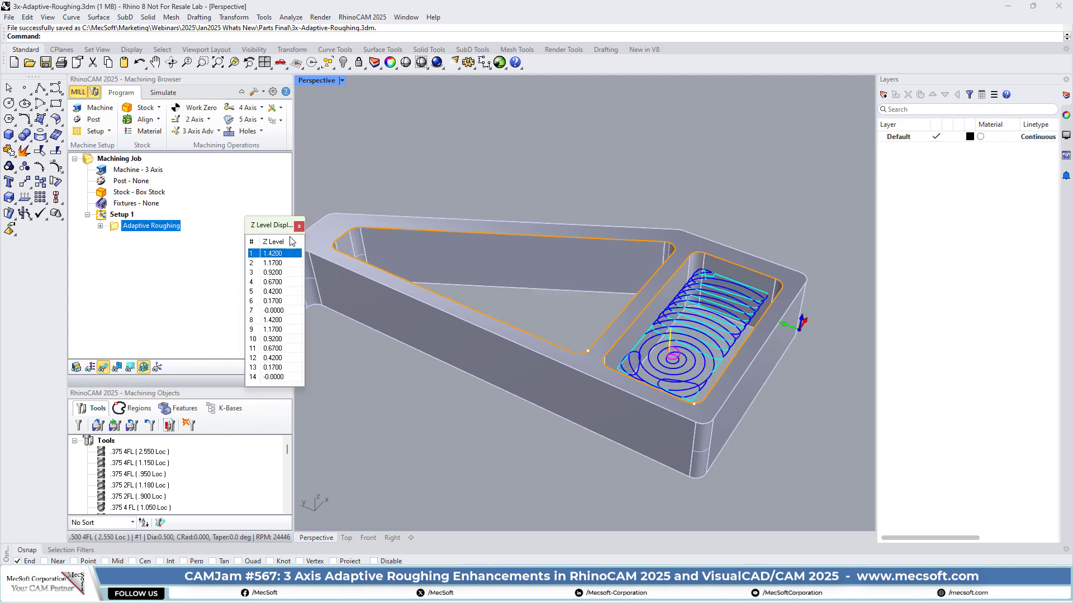
{"action": "left_click_drag", "start_coordinate": [274, 226], "coordinate": [255, 185]}
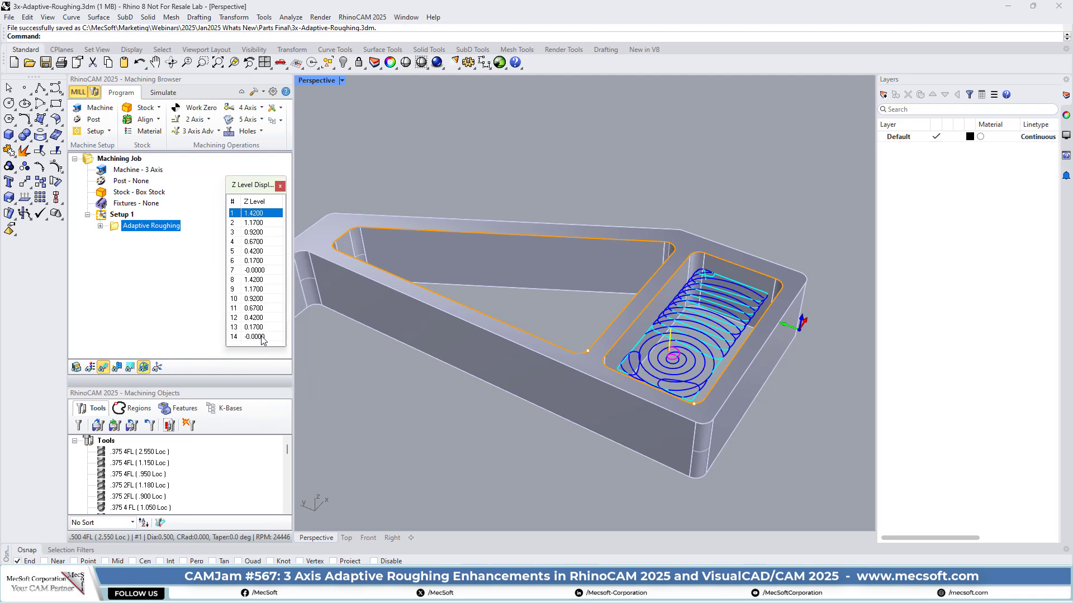
{"action": "left_click", "coordinate": [254, 222]}
{"action": "left_click", "coordinate": [255, 232]}
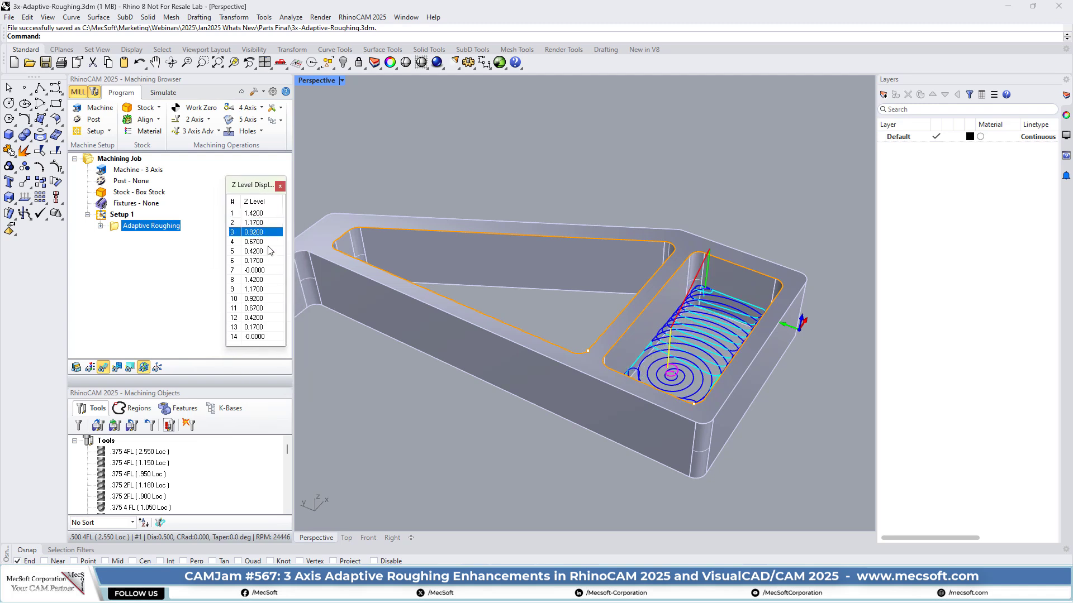
{"action": "left_click", "coordinate": [254, 242]}
{"action": "left_click", "coordinate": [256, 251]}
{"action": "left_click", "coordinate": [258, 260]}
{"action": "left_click", "coordinate": [259, 270]}
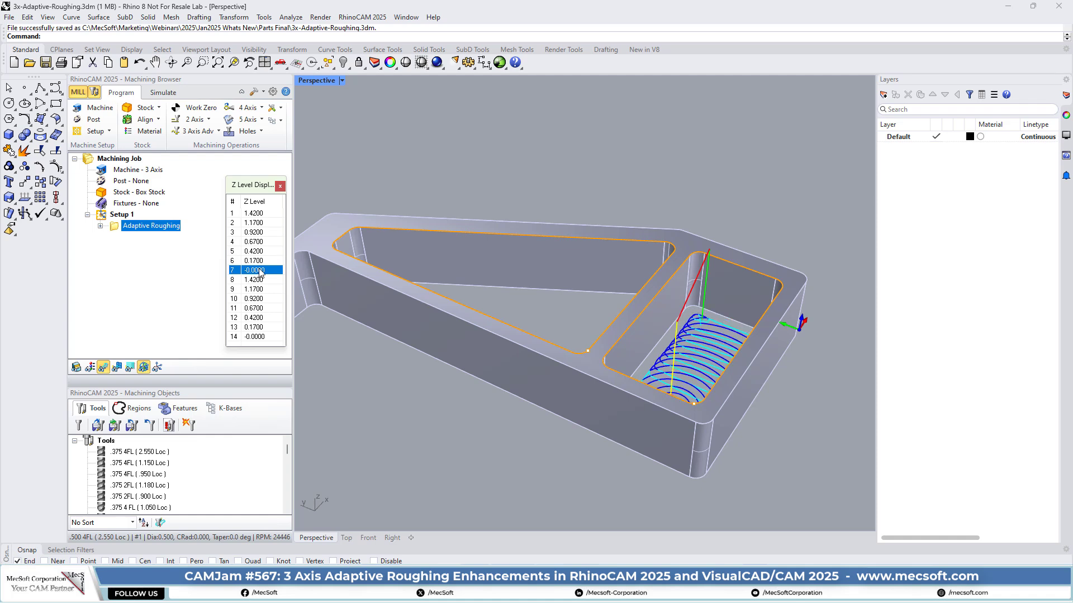
Show Z level 8 in the triangular pocket and examine the helical entry at the spiral's centre
{"action": "left_click", "coordinate": [260, 280]}
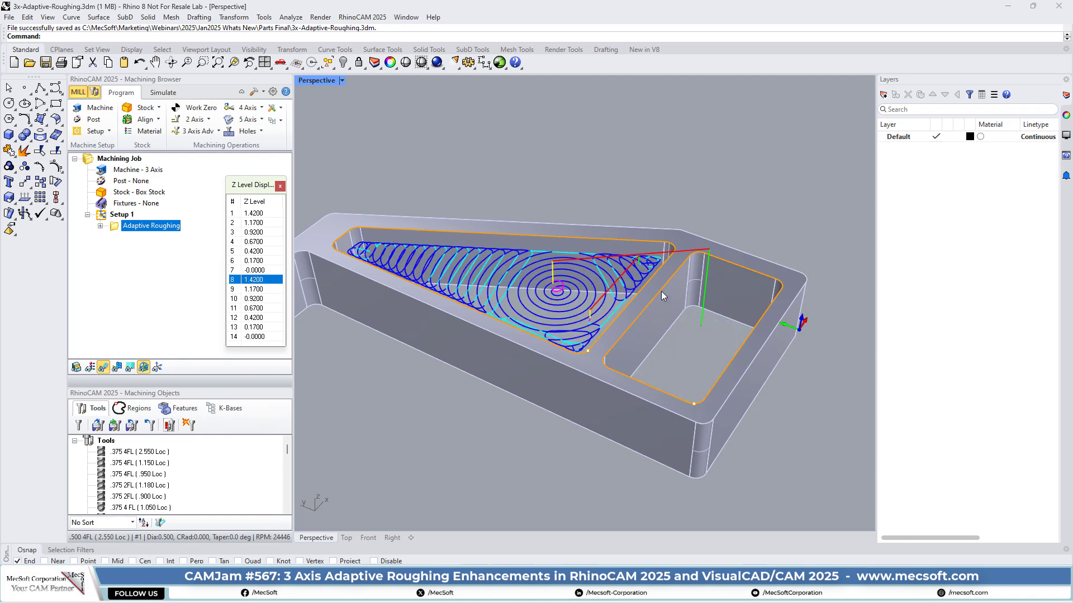
{"action": "scroll", "coordinate": [576, 302], "scroll_direction": "up", "scroll_amount": 5}
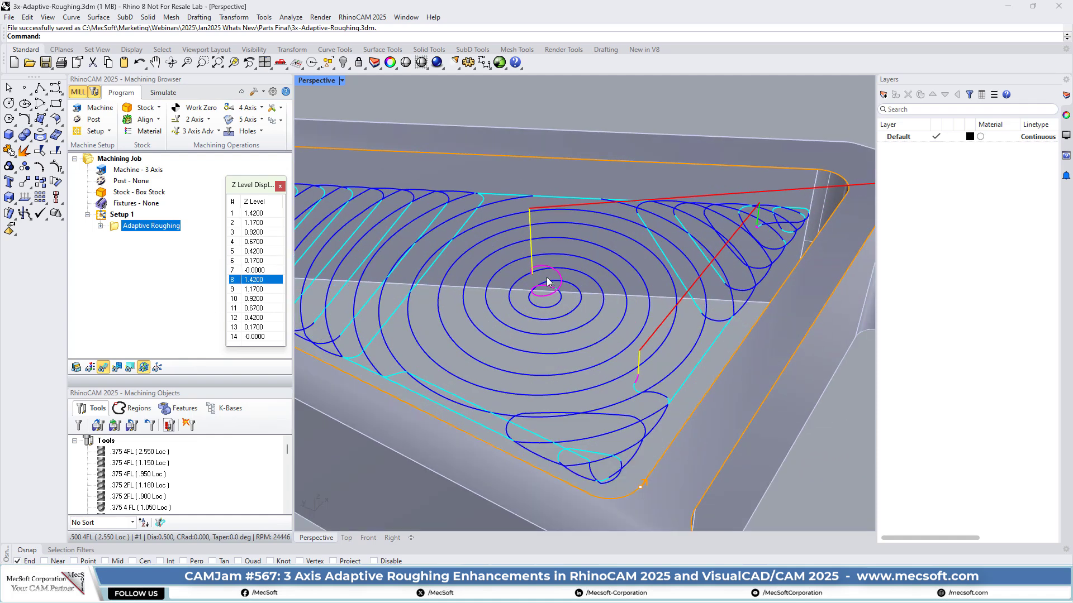
{"action": "scroll", "coordinate": [553, 277], "scroll_direction": "down", "scroll_amount": 5}
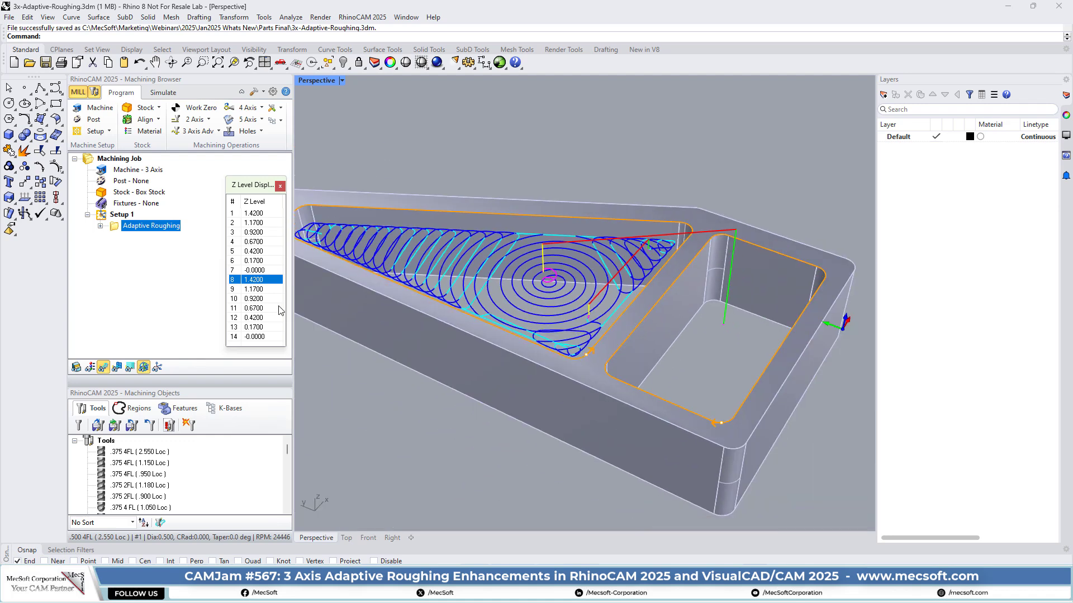
Examine the level 8 engage motion near the triangular pocket's corner beside the dividing rib, close up and from another angle
{"action": "scroll", "coordinate": [592, 307], "scroll_direction": "up", "scroll_amount": 5}
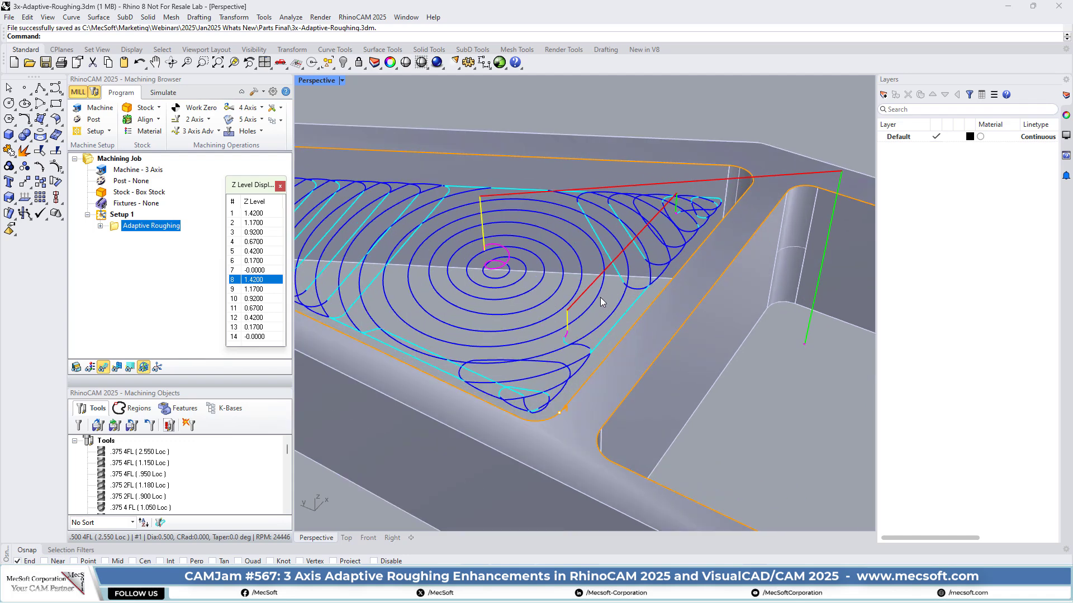
{"action": "scroll", "coordinate": [592, 307], "scroll_direction": "up", "scroll_amount": 1}
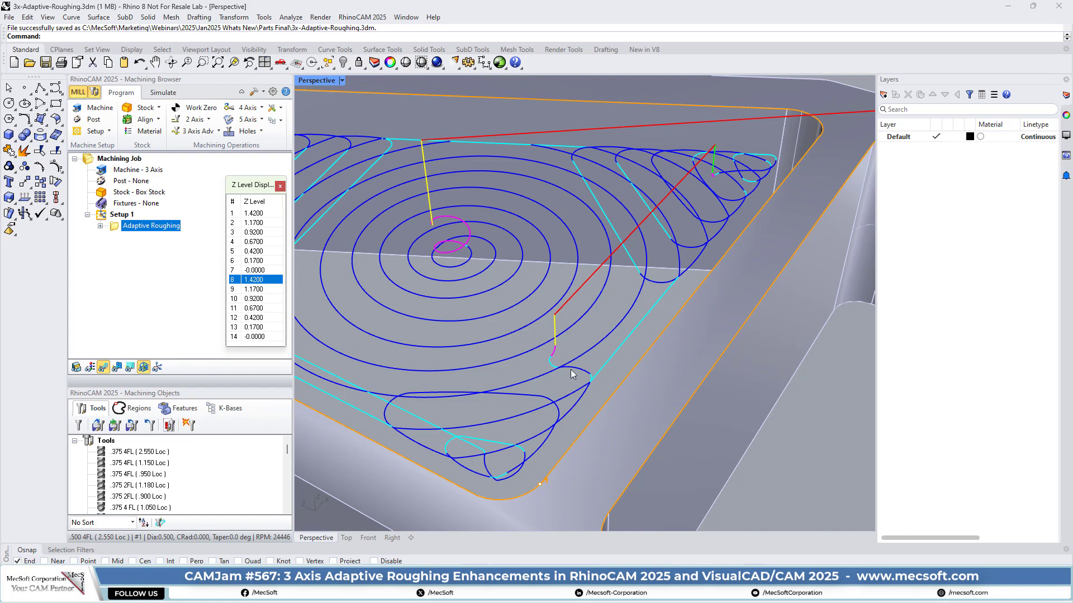
{"action": "scroll", "coordinate": [561, 363], "scroll_direction": "up", "scroll_amount": 1}
{"action": "scroll", "coordinate": [562, 363], "scroll_direction": "up", "scroll_amount": 1}
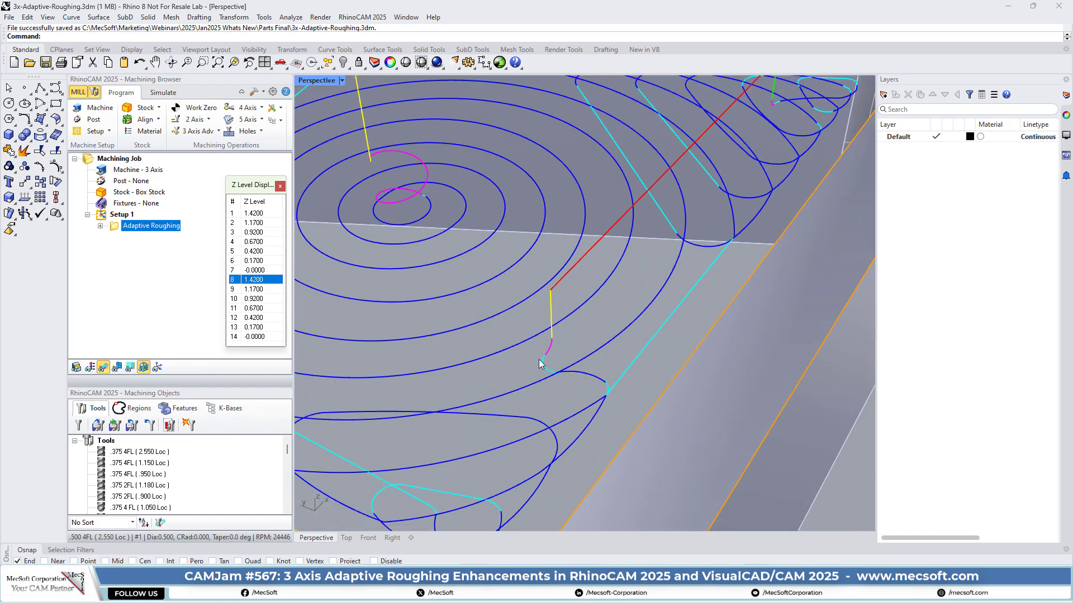
{"action": "scroll", "coordinate": [564, 365], "scroll_direction": "up", "scroll_amount": 1}
{"action": "right_click_drag", "start_coordinate": [564, 366], "coordinate": [425, 371]}
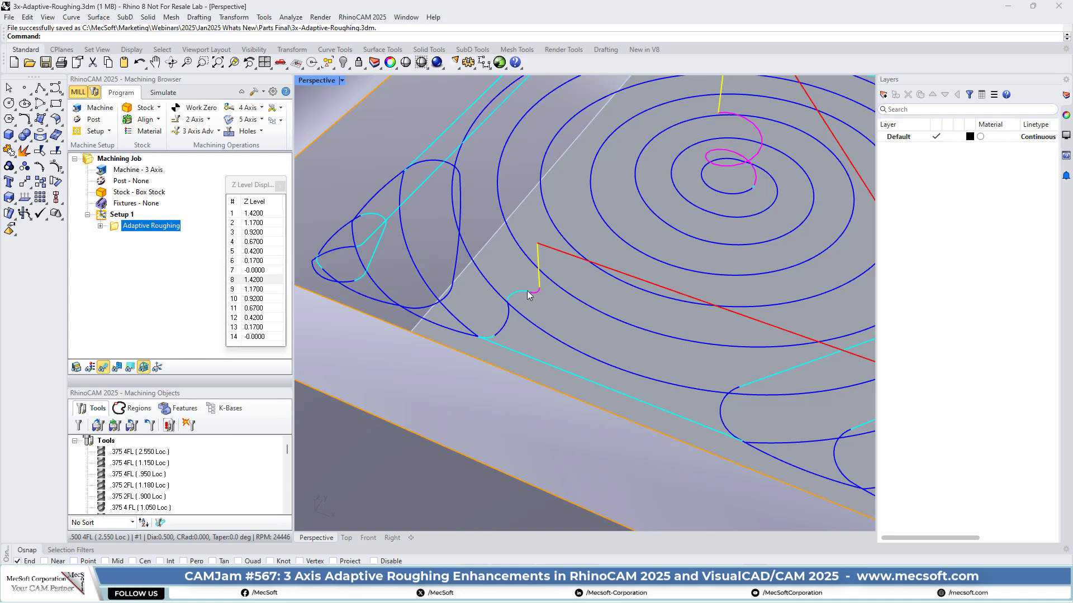
Examine the entry and retract motions in the triangular pocket's other rib-side corner, and return to the central spiral
{"action": "scroll", "coordinate": [479, 287], "scroll_direction": "down", "scroll_amount": 5}
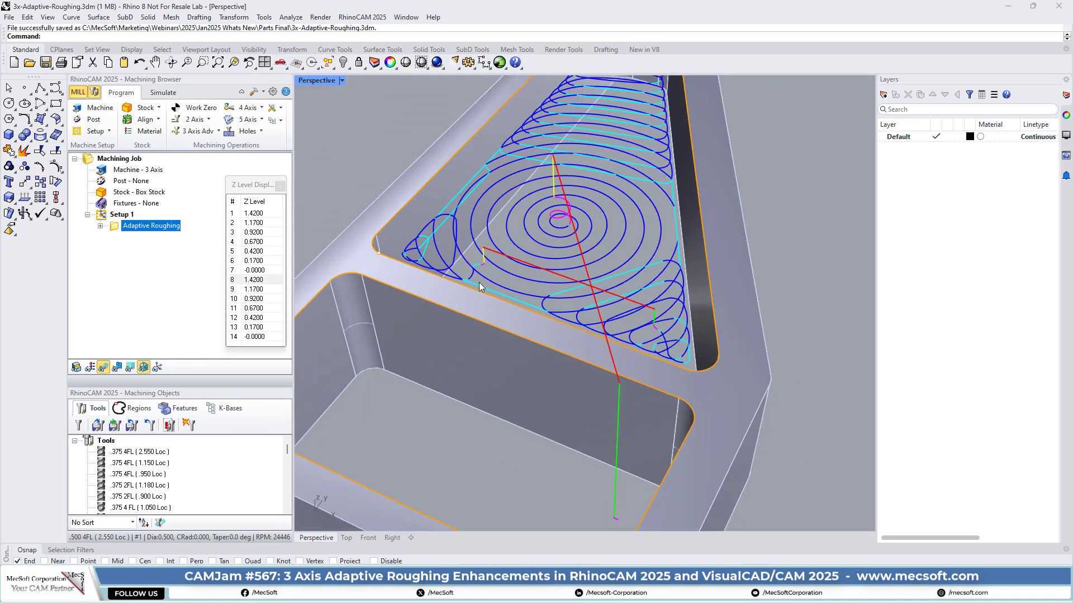
{"action": "scroll", "coordinate": [666, 334], "scroll_direction": "up", "scroll_amount": 3}
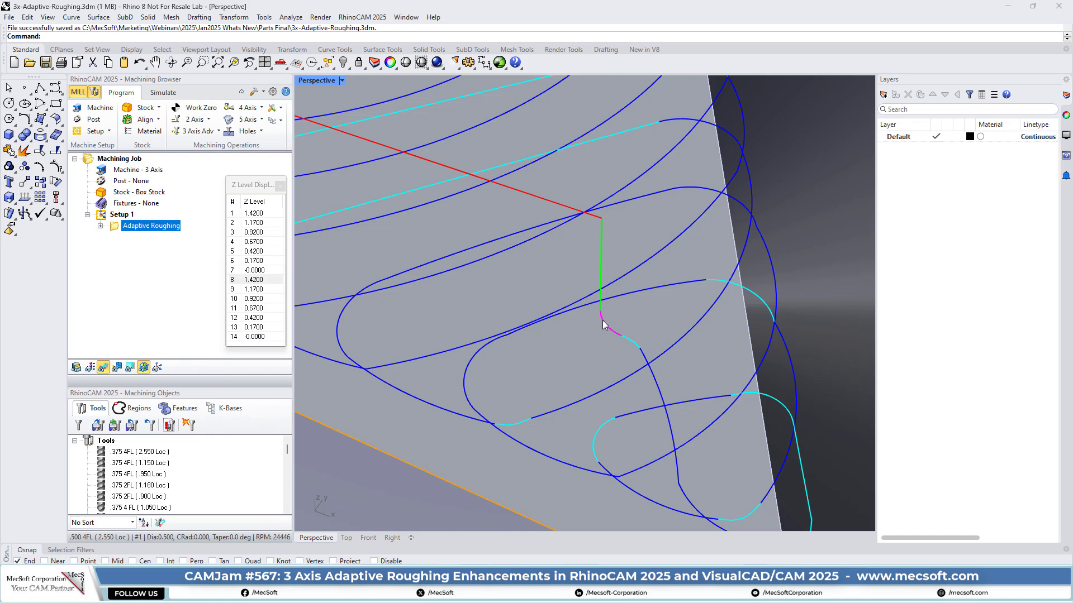
{"action": "scroll", "coordinate": [653, 341], "scroll_direction": "down", "scroll_amount": 16}
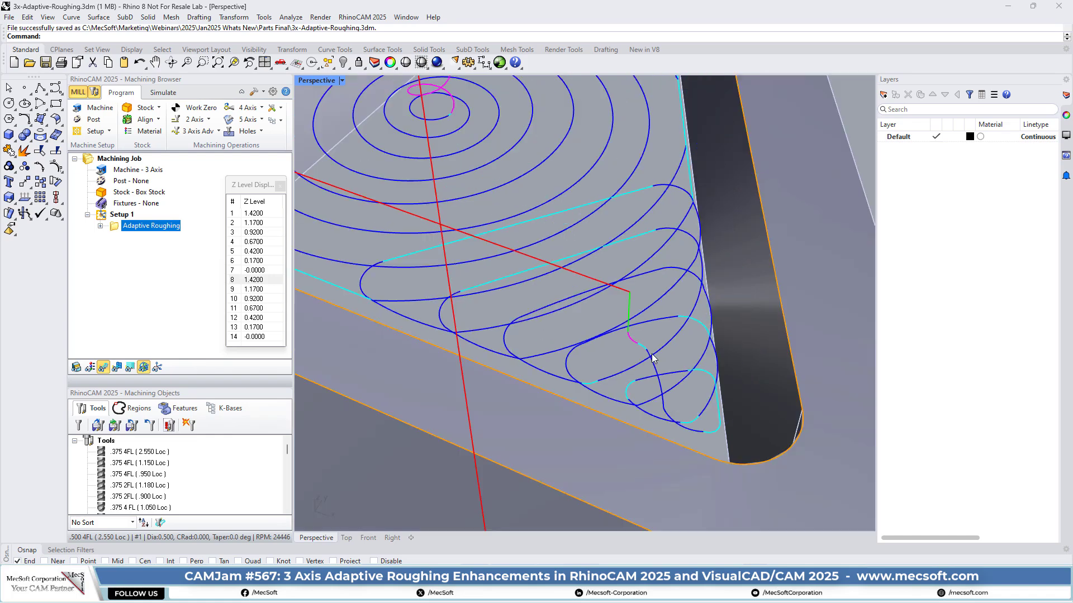
{"action": "right_click_drag", "start_coordinate": [470, 319], "coordinate": [648, 319]}
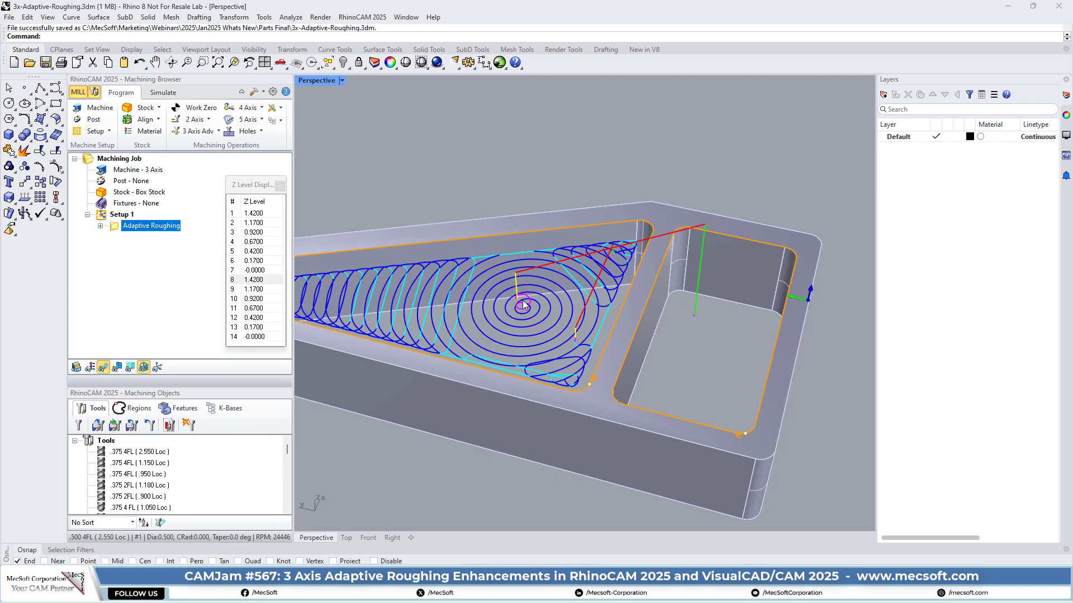
{"action": "scroll", "coordinate": [532, 304], "scroll_direction": "up", "scroll_amount": 2}
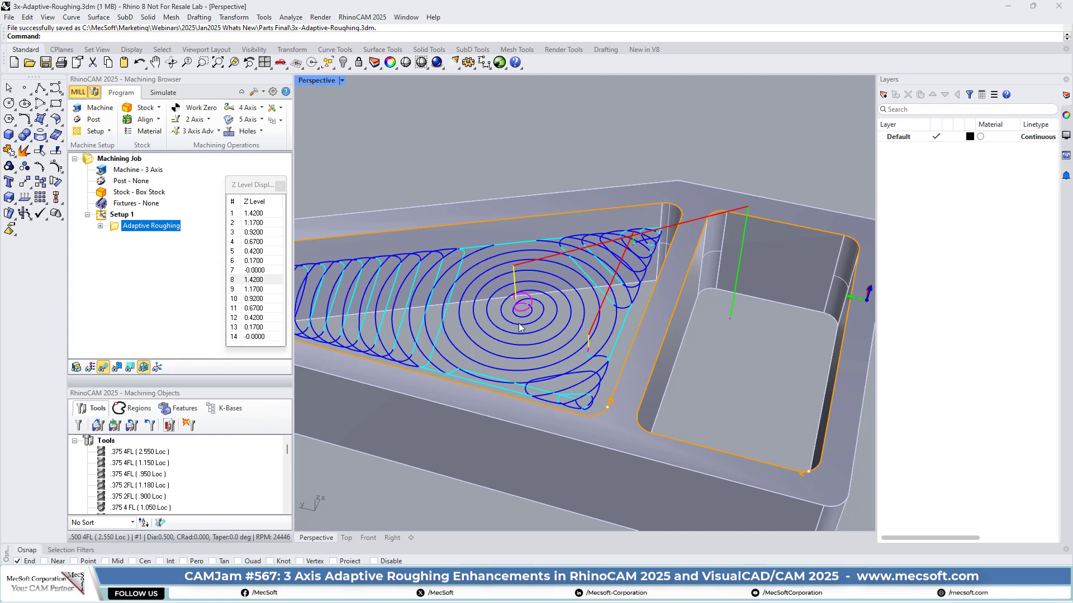
Step through Z levels 9 to 14 in the triangular pocket, inspecting the corner entries, and return to level 10
{"action": "left_click", "coordinate": [256, 290]}
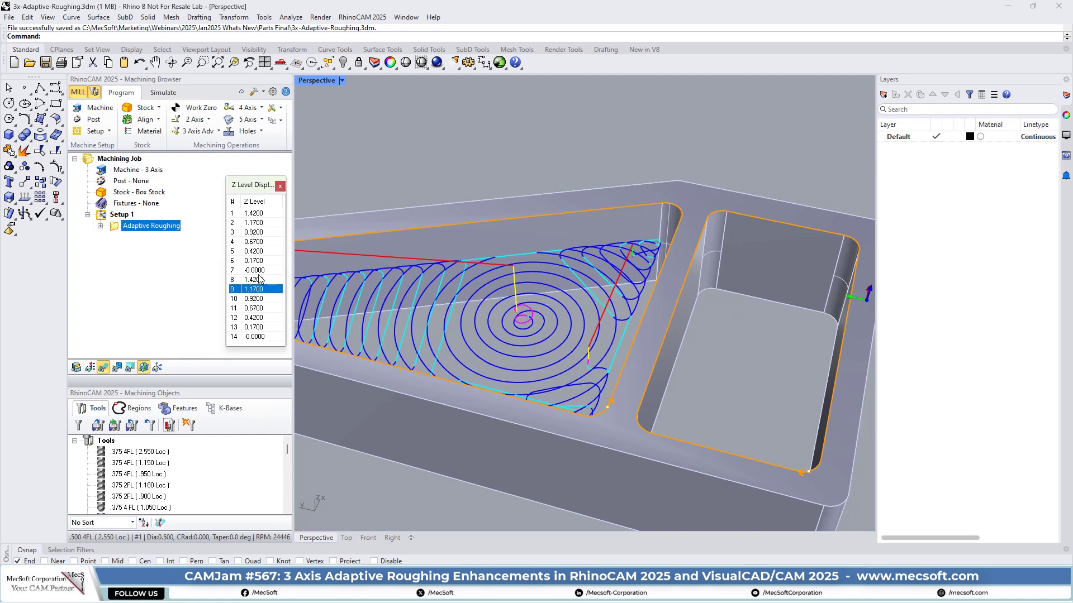
{"action": "left_click", "coordinate": [261, 300]}
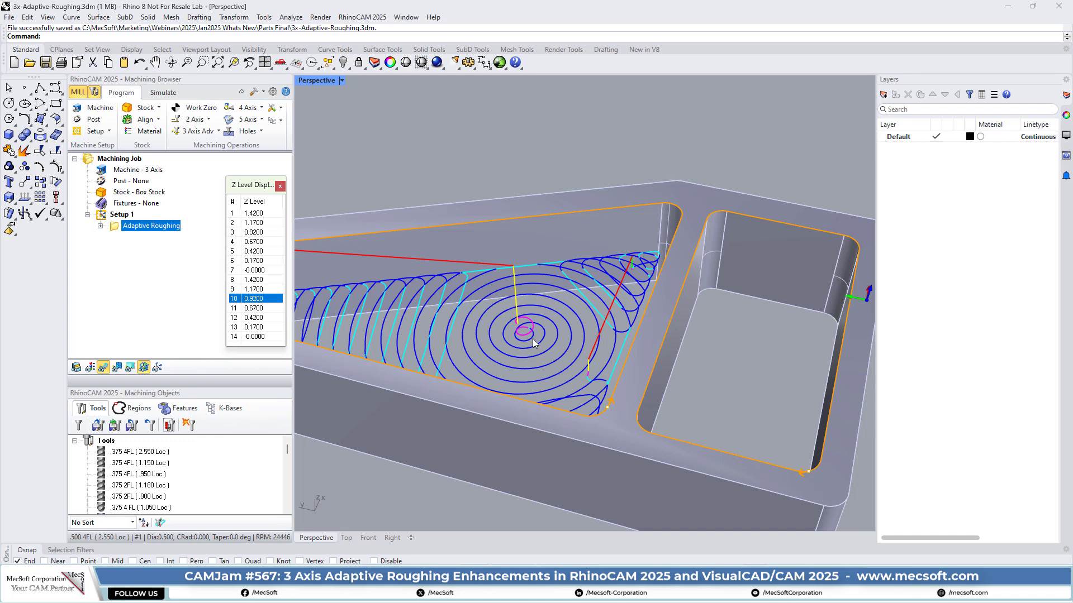
{"action": "left_click", "coordinate": [259, 308]}
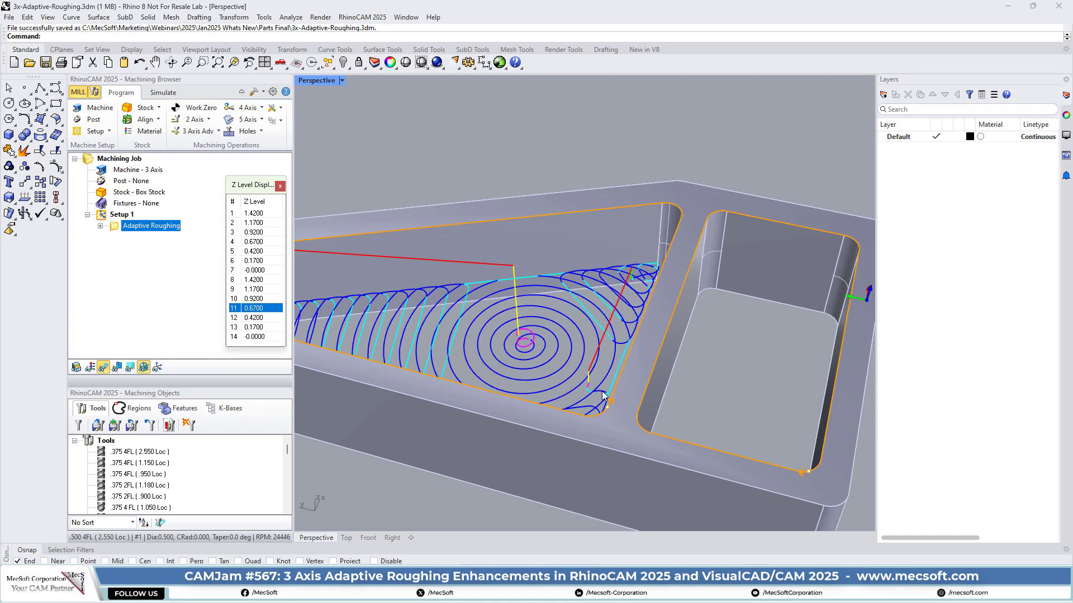
{"action": "scroll", "coordinate": [603, 395], "scroll_direction": "up", "scroll_amount": 2}
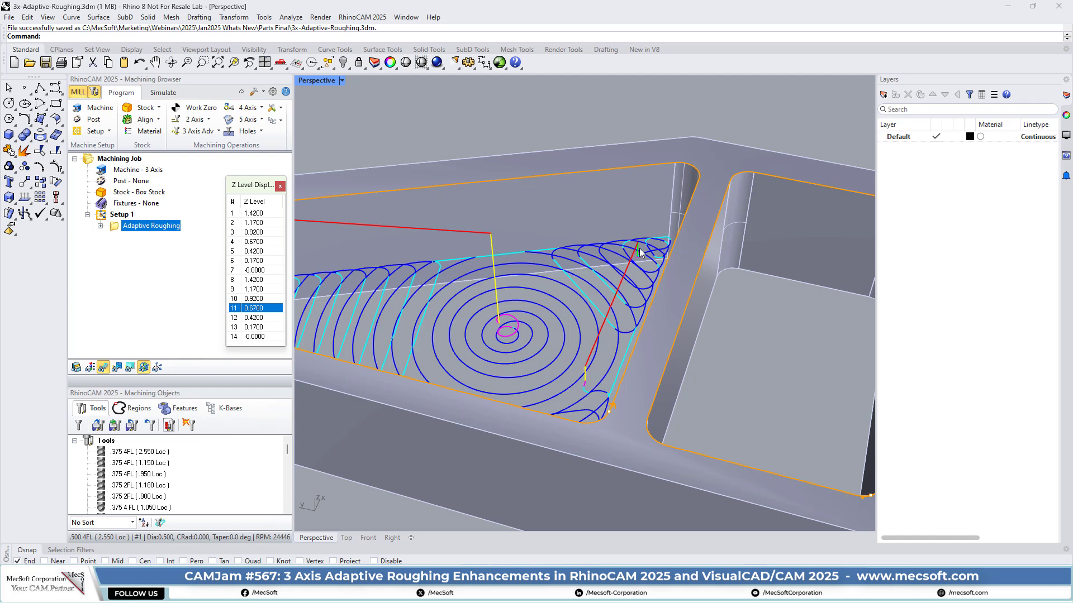
{"action": "left_click", "coordinate": [254, 318]}
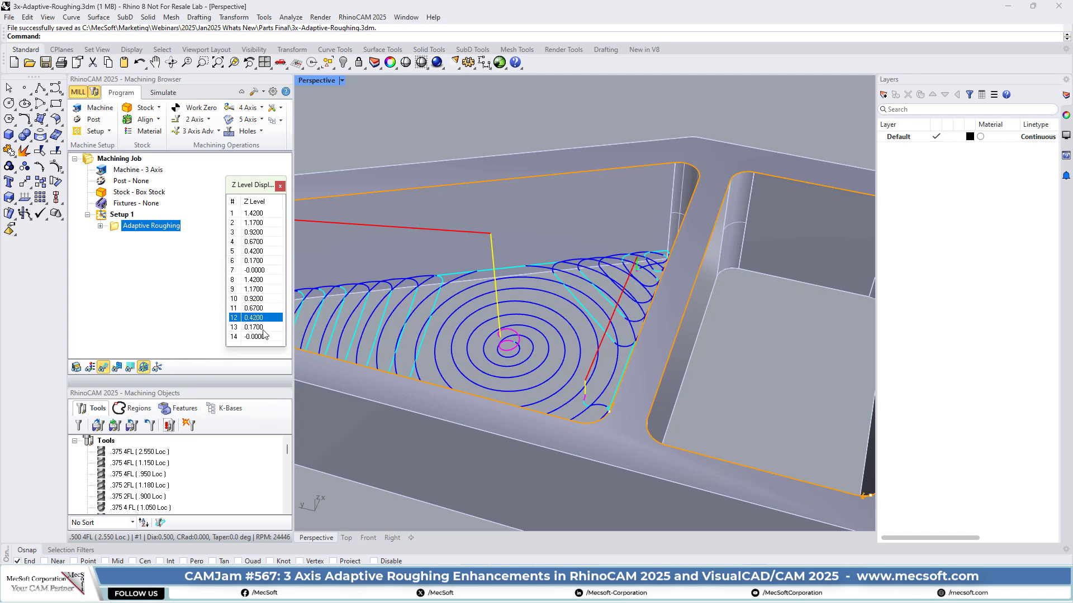
{"action": "left_click", "coordinate": [260, 329]}
{"action": "left_click", "coordinate": [261, 336]}
{"action": "left_click", "coordinate": [257, 299]}
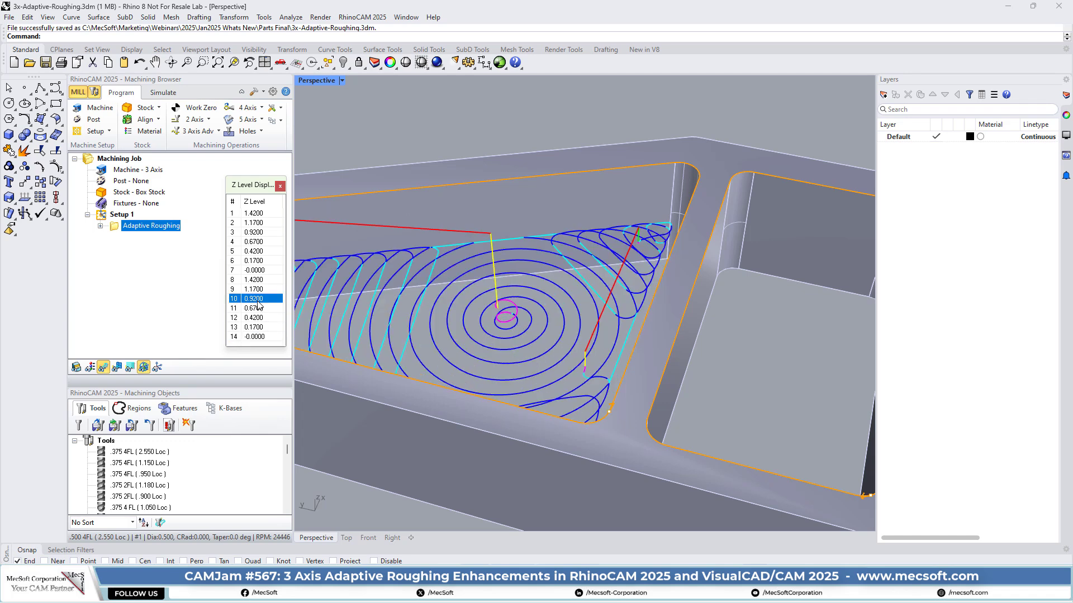